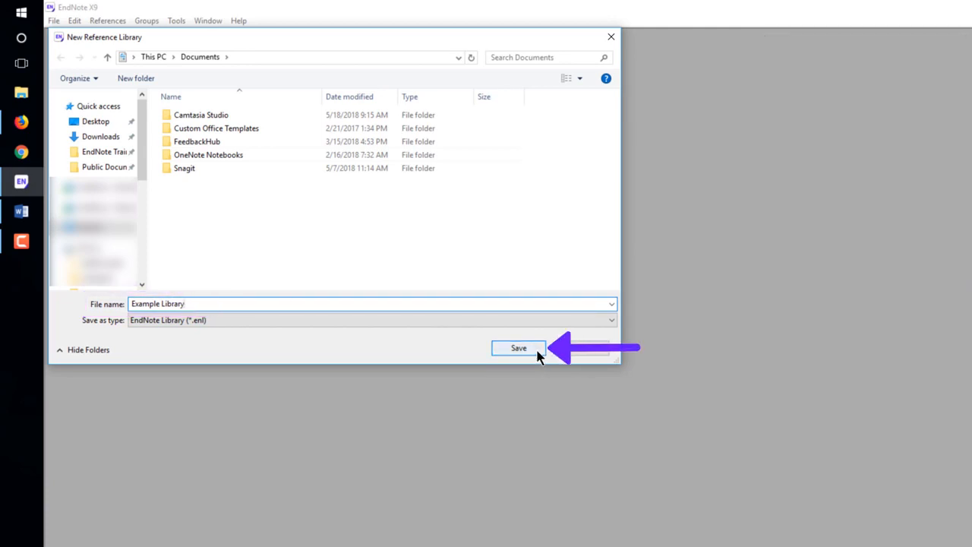
# Save the new library as Example Library and choose PubMed (NLM) as the online search connection
pyautogui.click(538, 350)
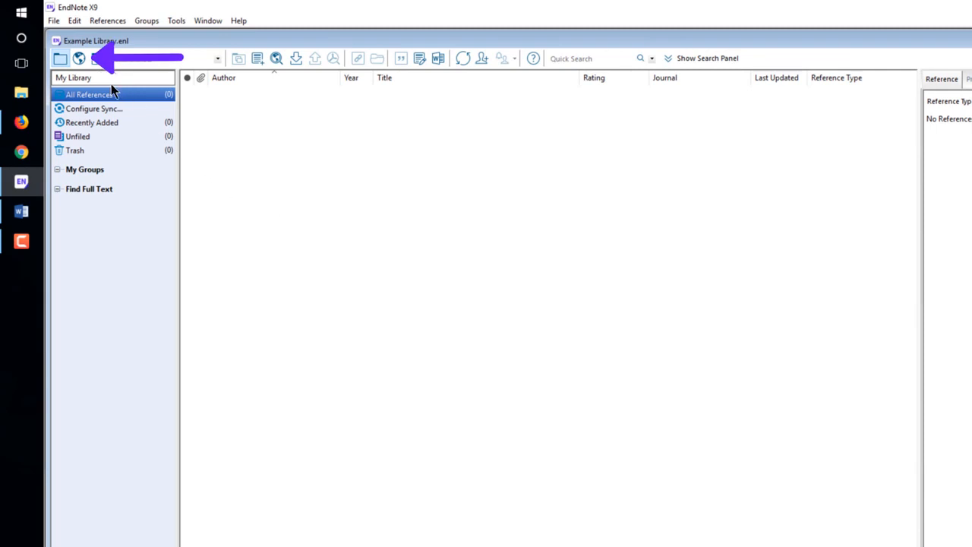
pyautogui.click(80, 60)
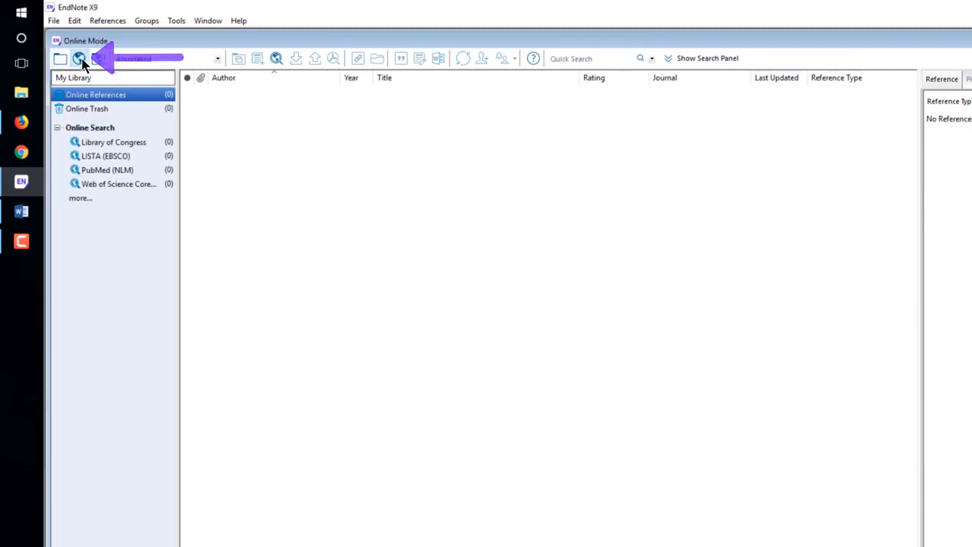
pyautogui.click(85, 201)
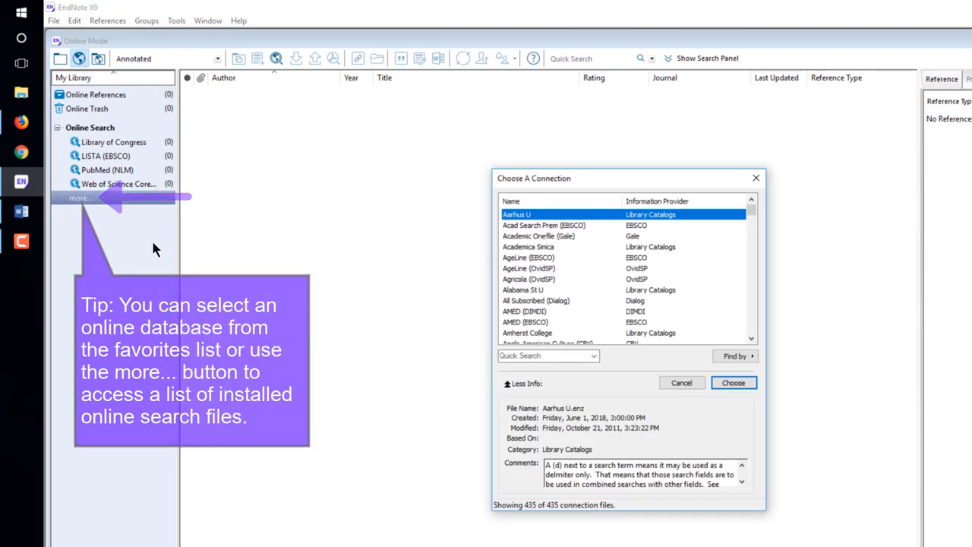
pyautogui.write('pu')
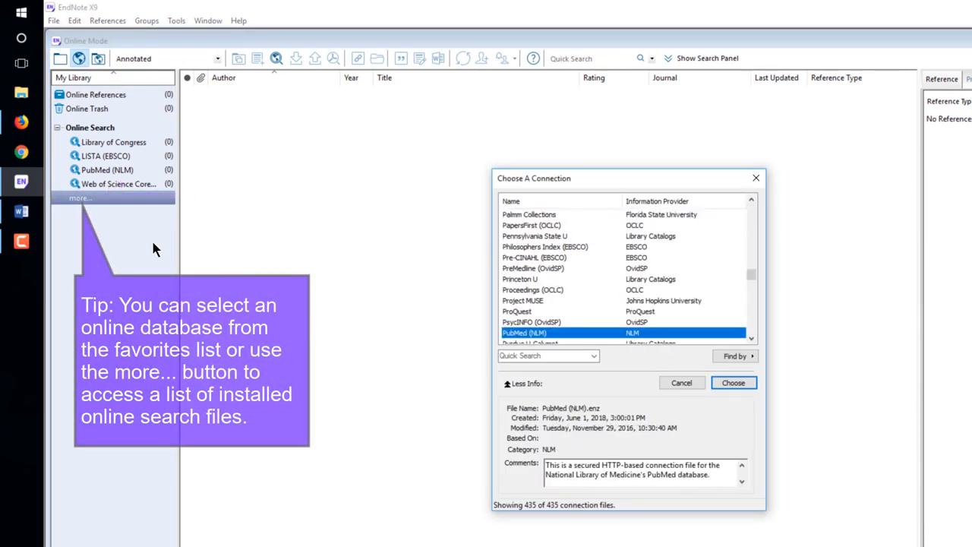
pyautogui.click(750, 386)
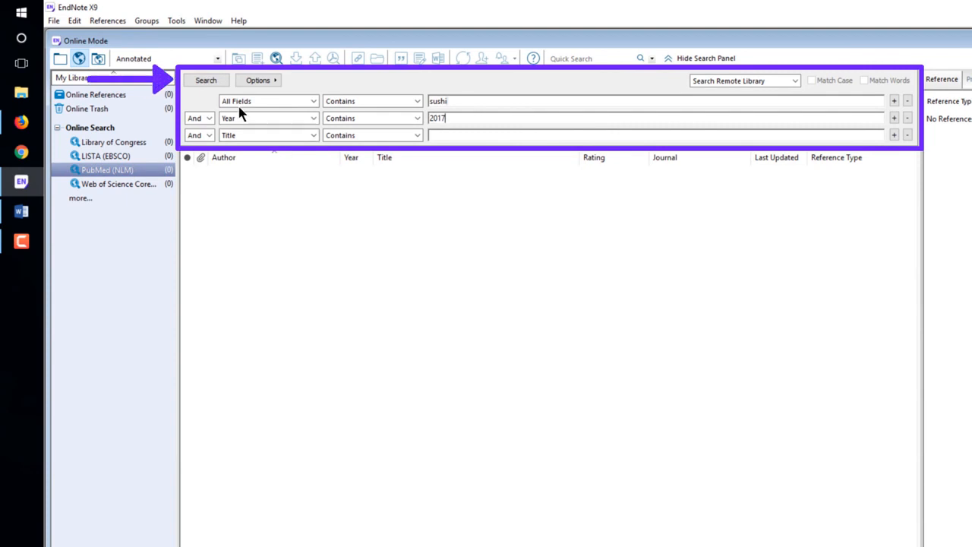
# Search PubMed for All Fields containing sushi and Year containing 2017, and retrieve all matching records
pyautogui.click(205, 82)
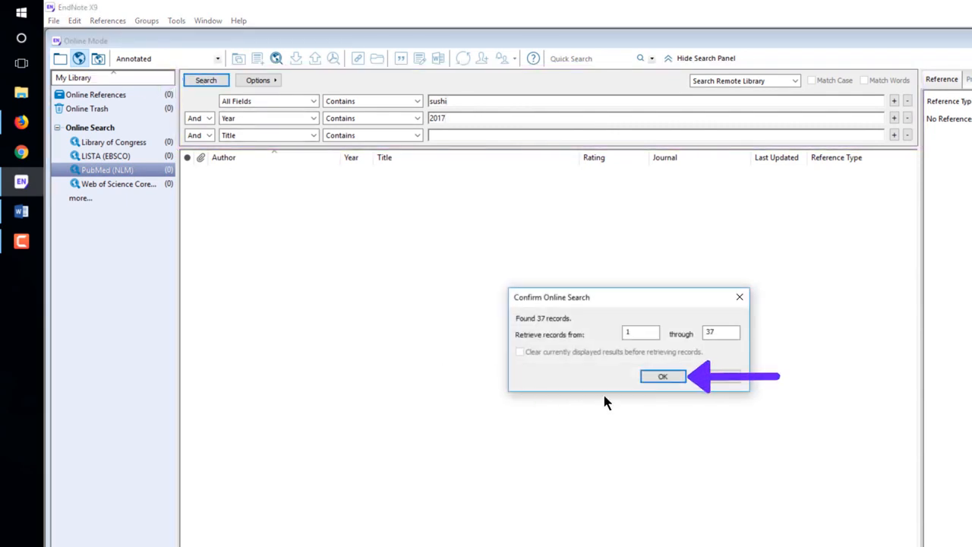
pyautogui.click(662, 377)
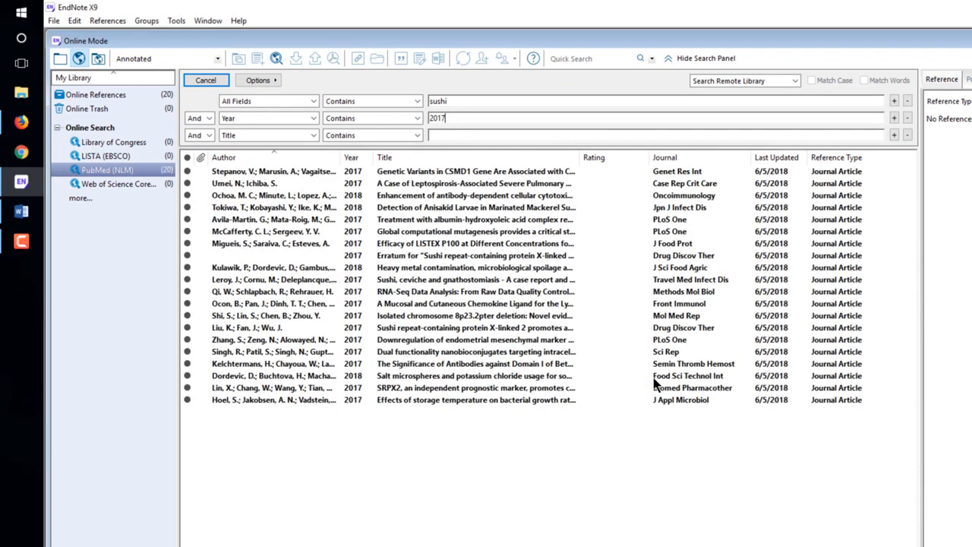
# Copy all retrieved PubMed records to the local library and display its Copied References group
pyautogui.click(505, 353)
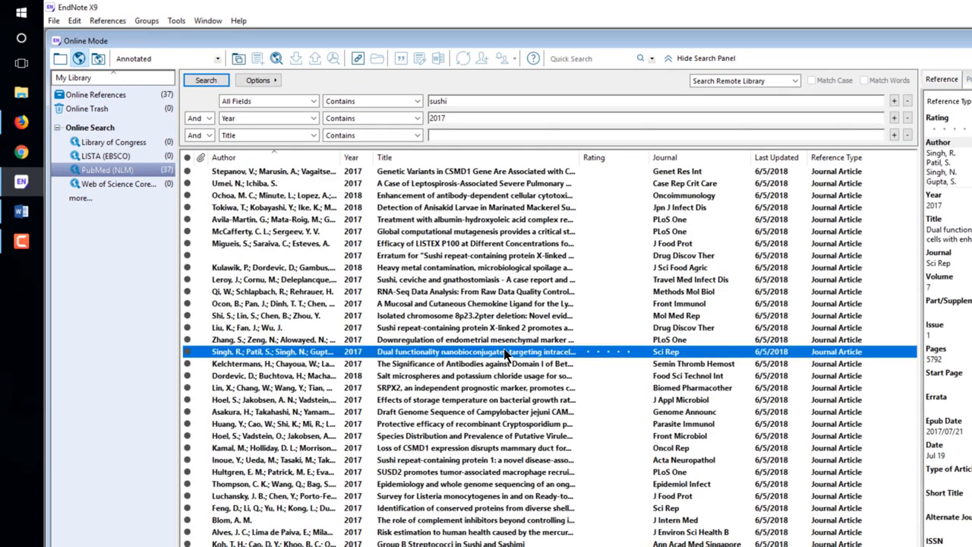
pyautogui.hotkey('ctrl', 'a')
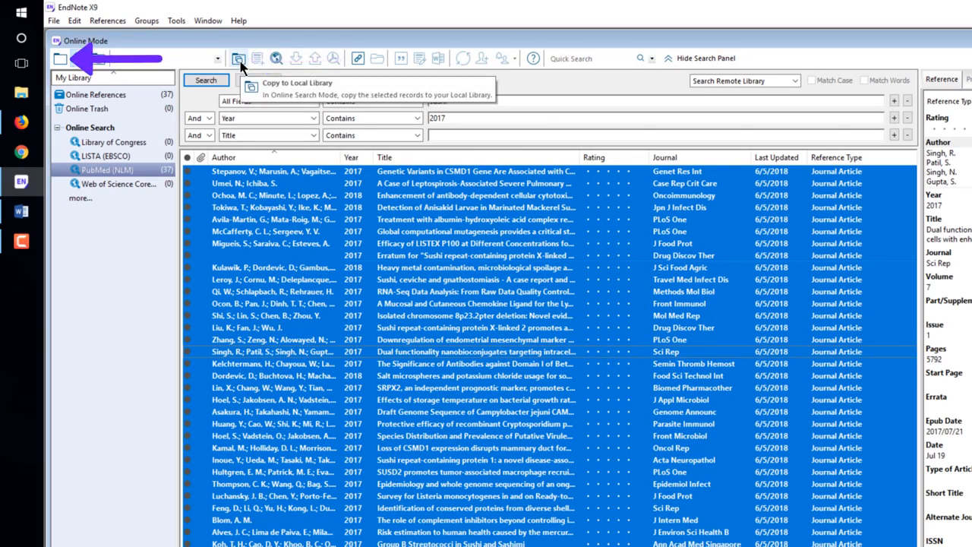
pyautogui.click(58, 61)
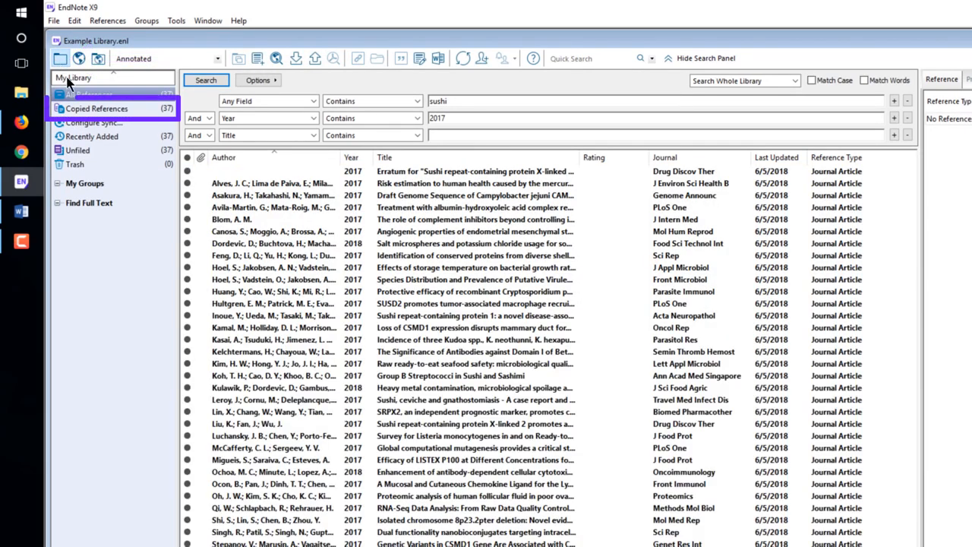
pyautogui.click(97, 109)
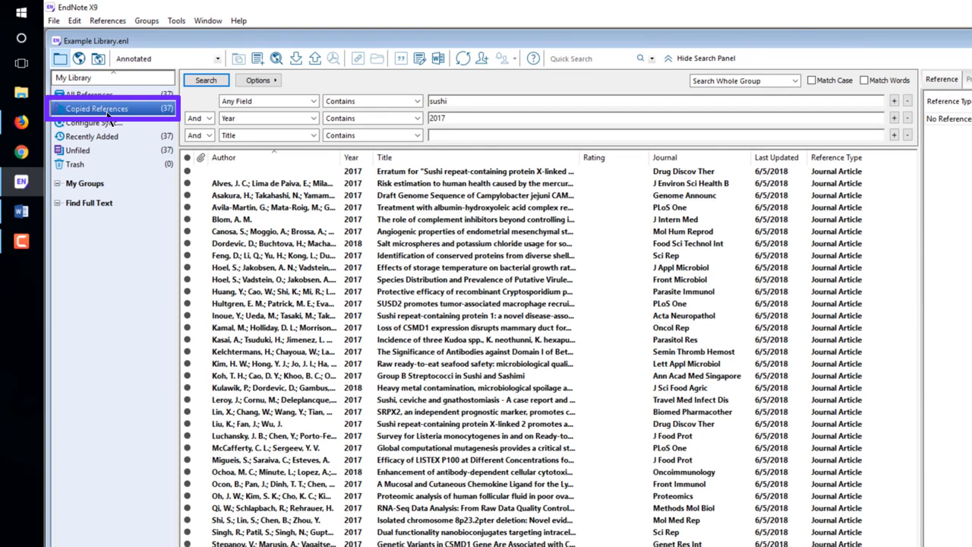
# Create a group named Sushi under My Groups
pyautogui.click(137, 22)
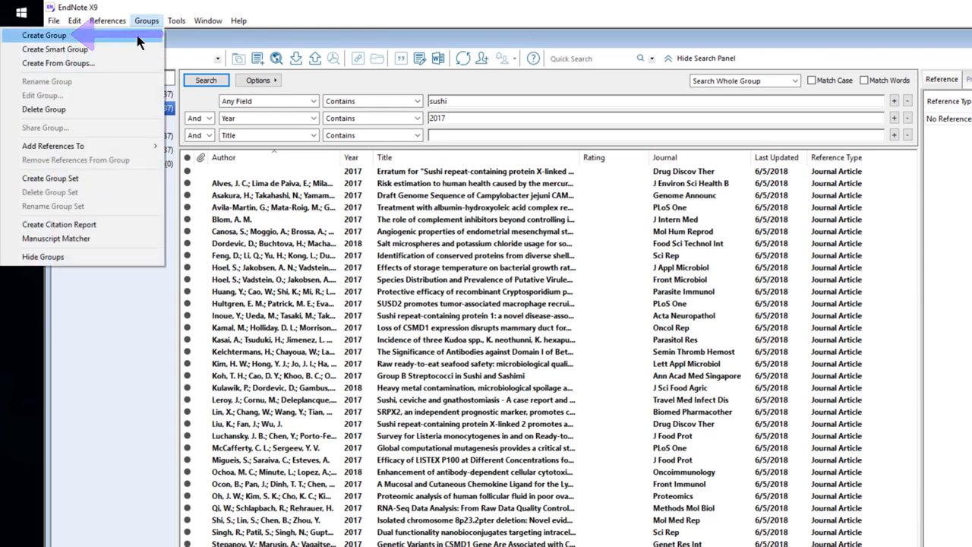
pyautogui.click(138, 36)
pyautogui.write('Sus')
pyautogui.press('Return')
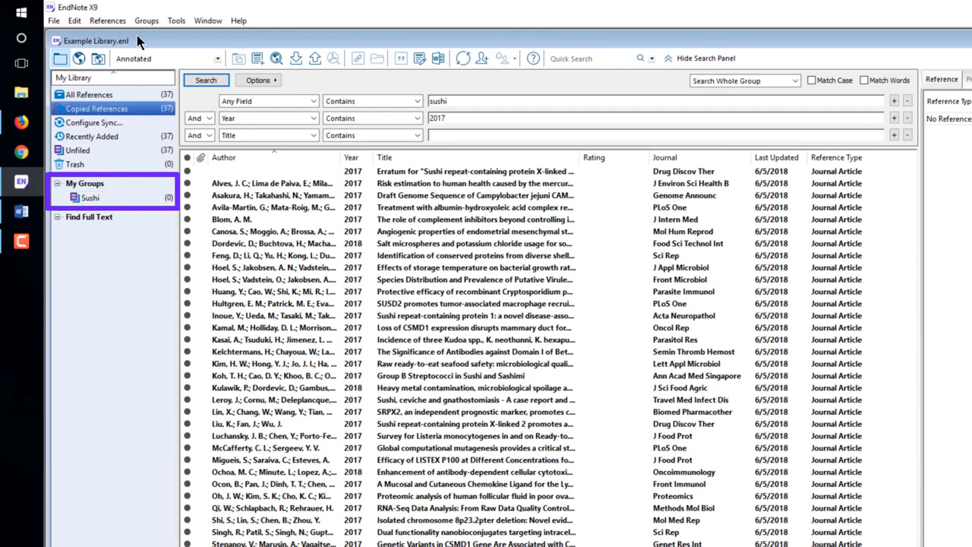
# Add all copied references to the Sushi group
pyautogui.click(251, 243)
pyautogui.hotkey('ctrl', 'a')
pyautogui.moveTo(244, 238); pyautogui.dragTo(131, 200)
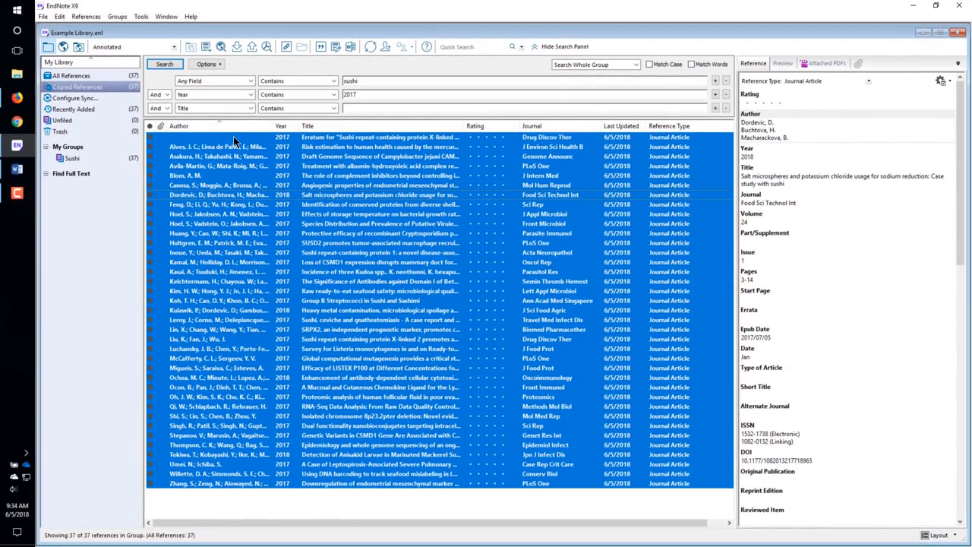
pyautogui.click(233, 139)
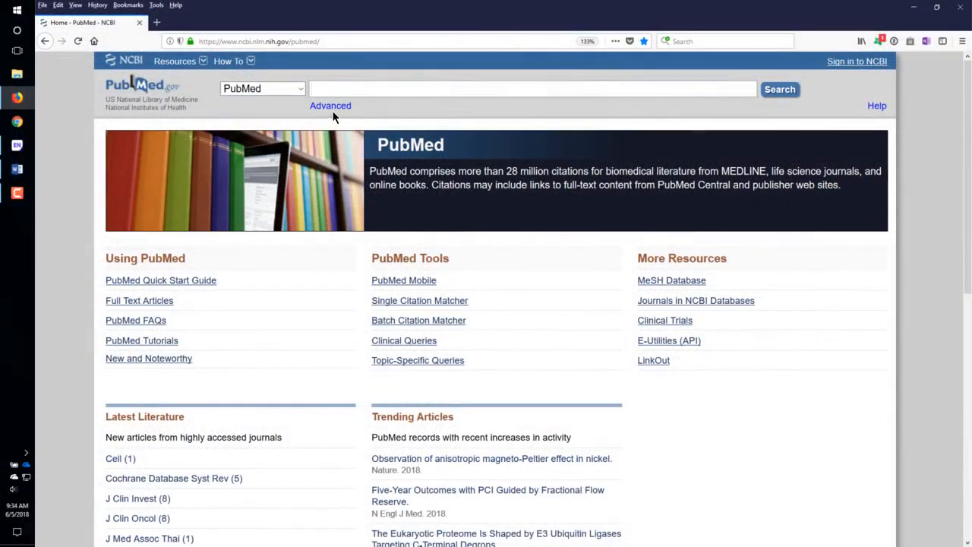
# On the PubMed website in Firefox, run an advanced search for sushi with Date - Publication from 2018/01/01 to present
pyautogui.click(335, 108)
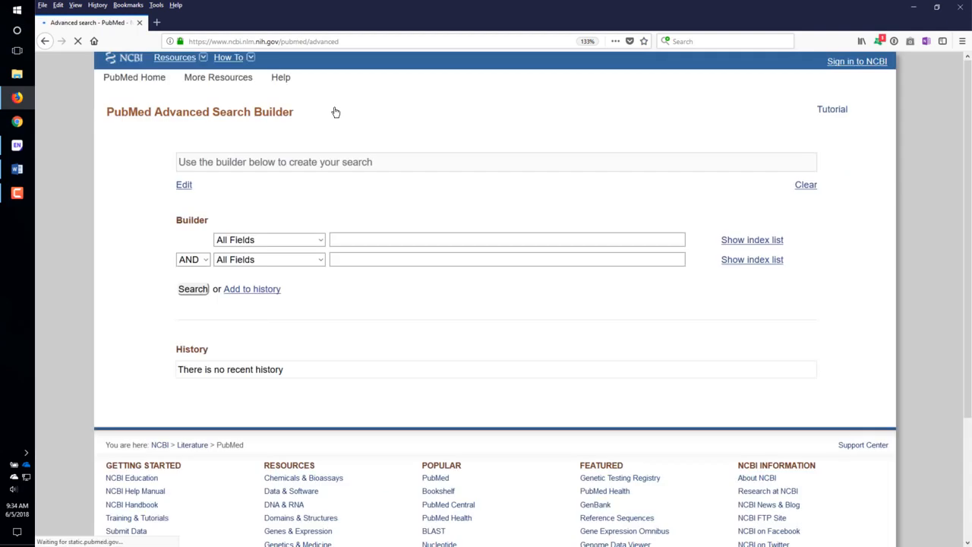
pyautogui.click(357, 239)
pyautogui.write('sushi')
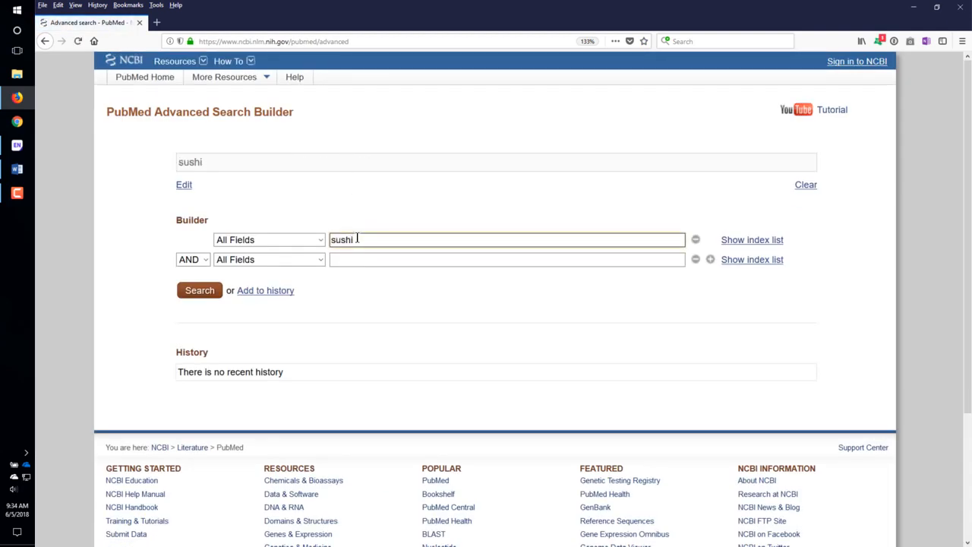
pyautogui.click(320, 260)
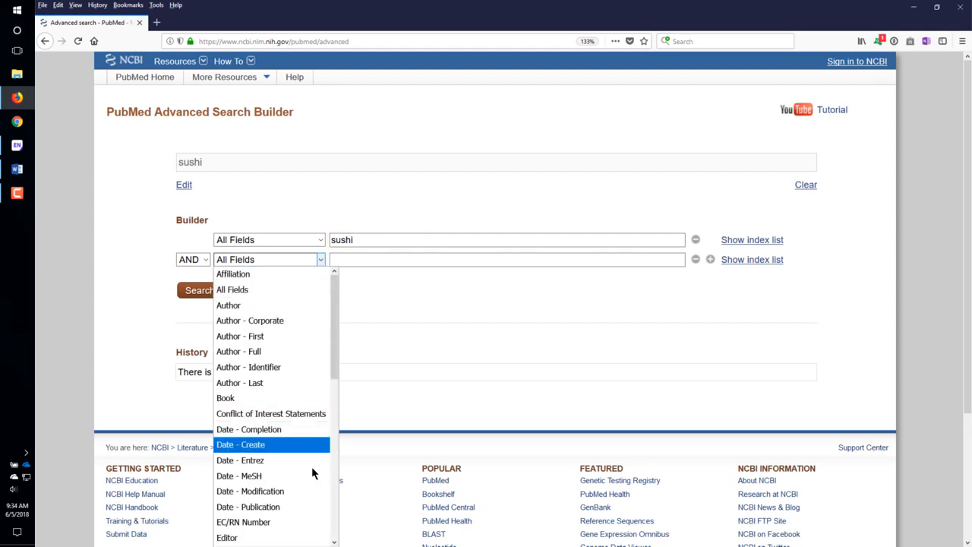
pyautogui.click(302, 506)
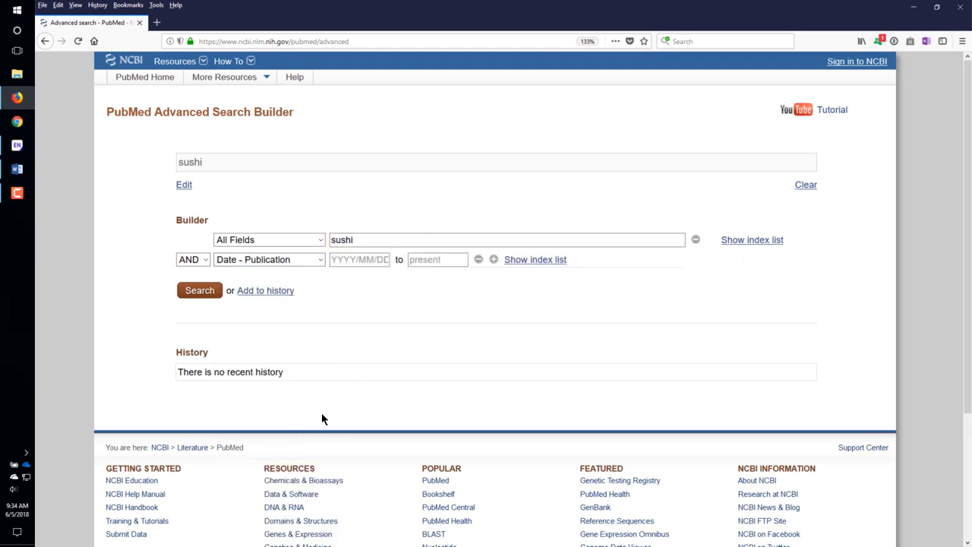
pyautogui.click(333, 259)
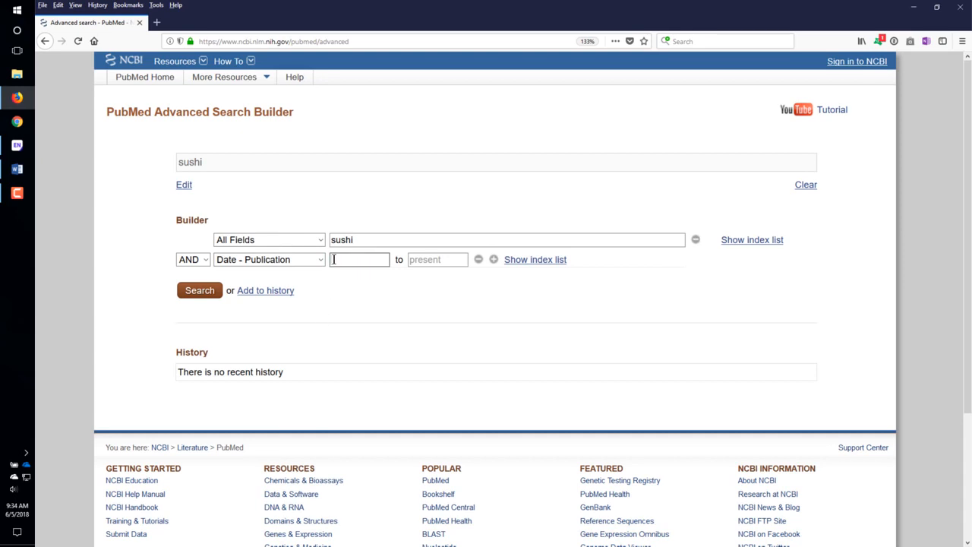
pyautogui.write('2018/01/01')
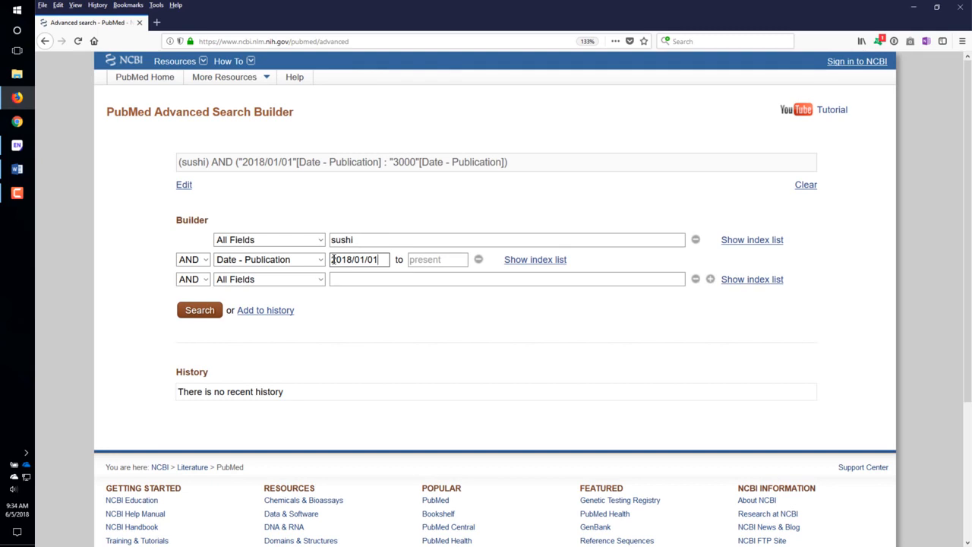
pyautogui.click(215, 314)
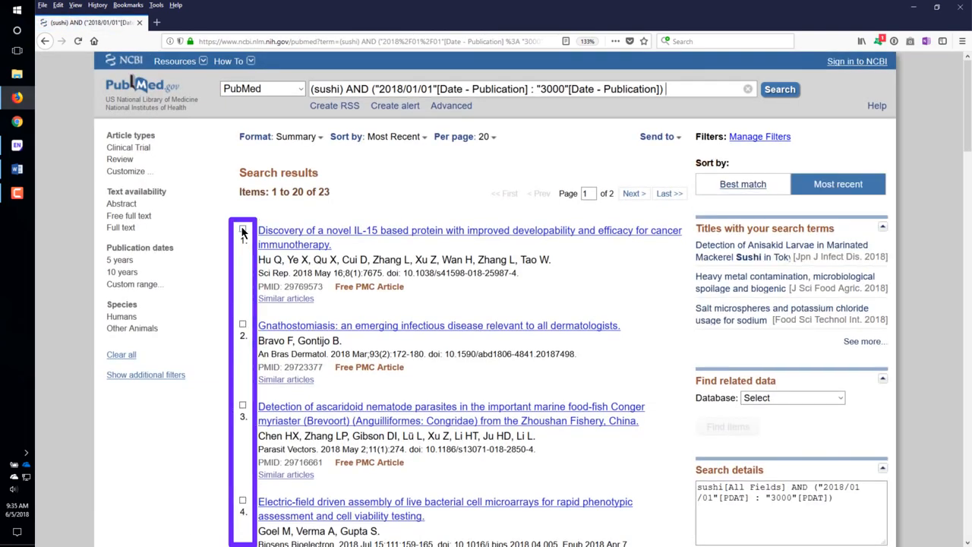
# Select every result on the first page and create a citation manager file from them
pyautogui.click(243, 230)
pyautogui.click(677, 139)
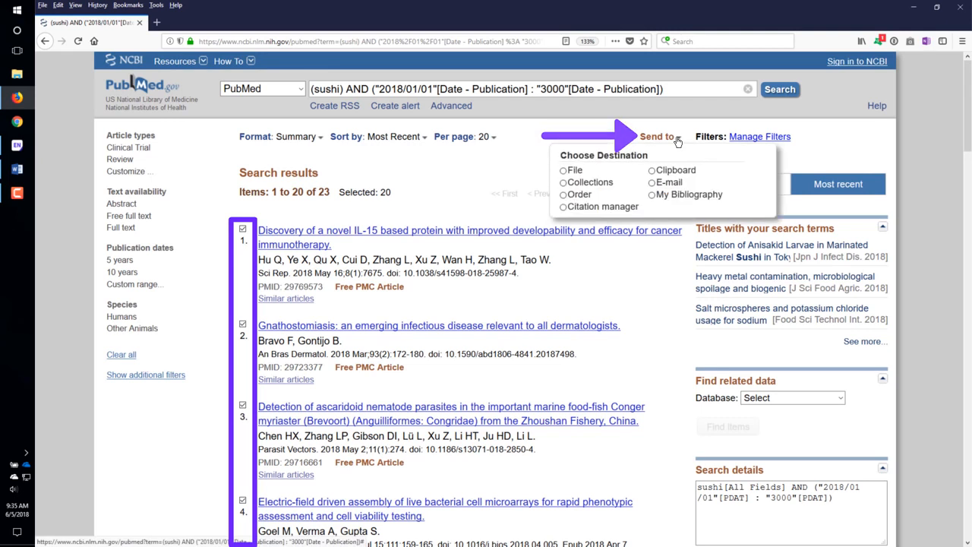
pyautogui.click(563, 207)
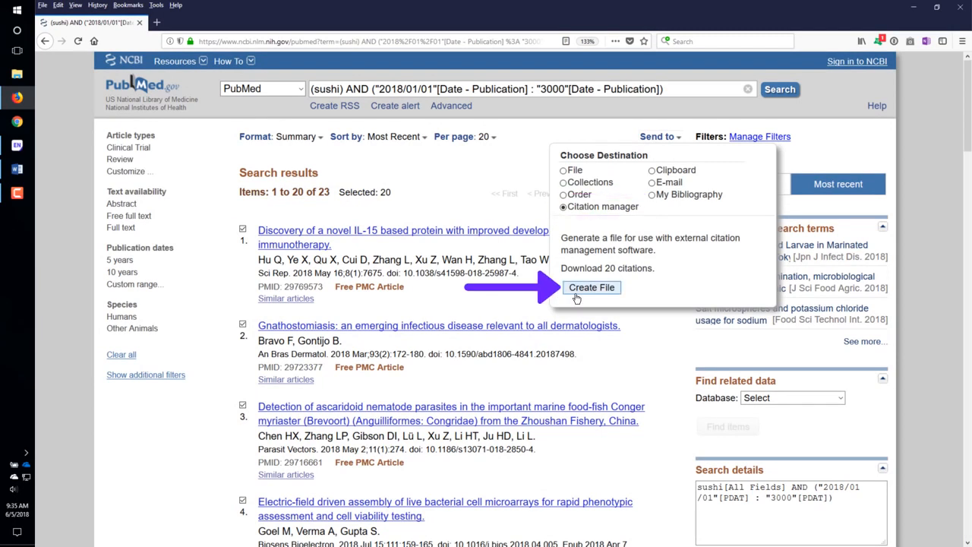
pyautogui.click(568, 294)
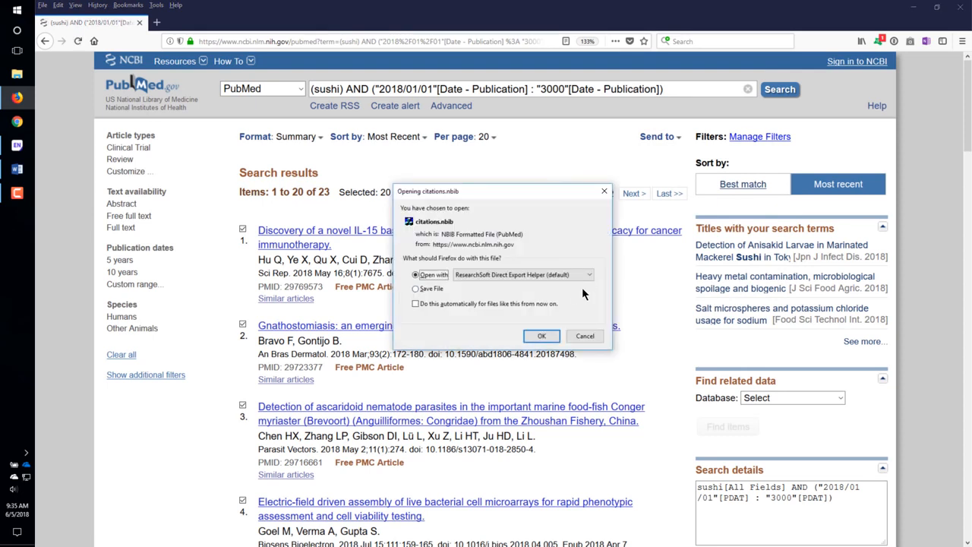
# Open citations.nbib with EndNote X9 (Bld 12001) to import the citations into the library
pyautogui.click(589, 277)
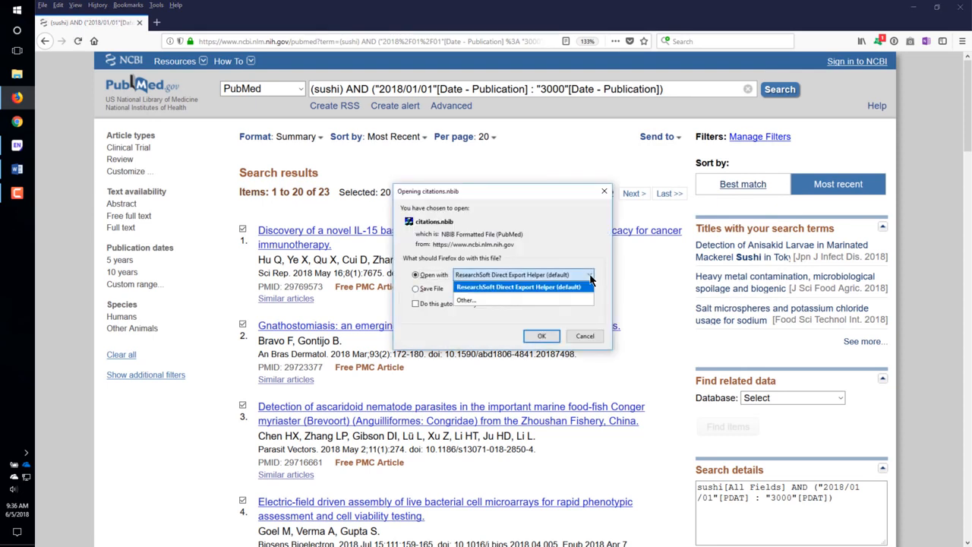
pyautogui.click(524, 300)
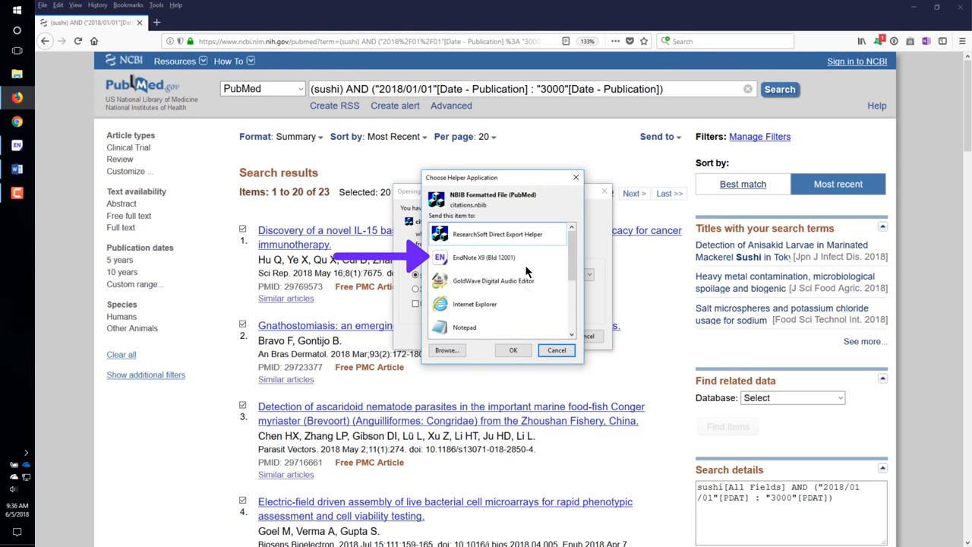
pyautogui.click(528, 260)
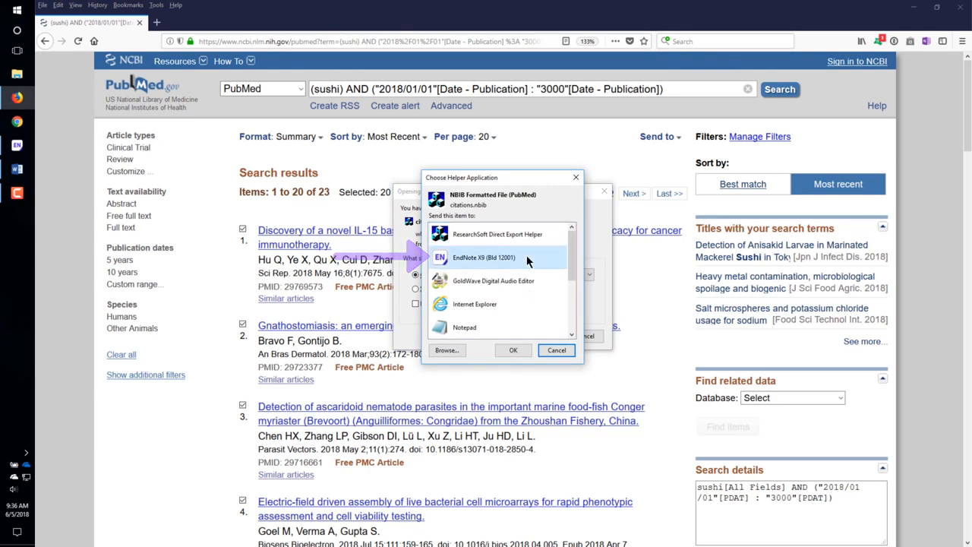
pyautogui.click(515, 351)
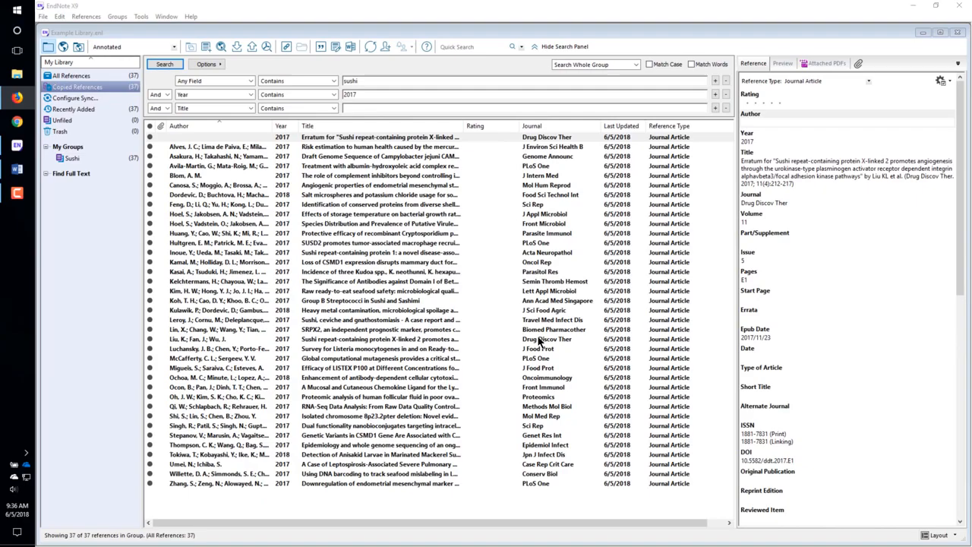
pyautogui.click(540, 338)
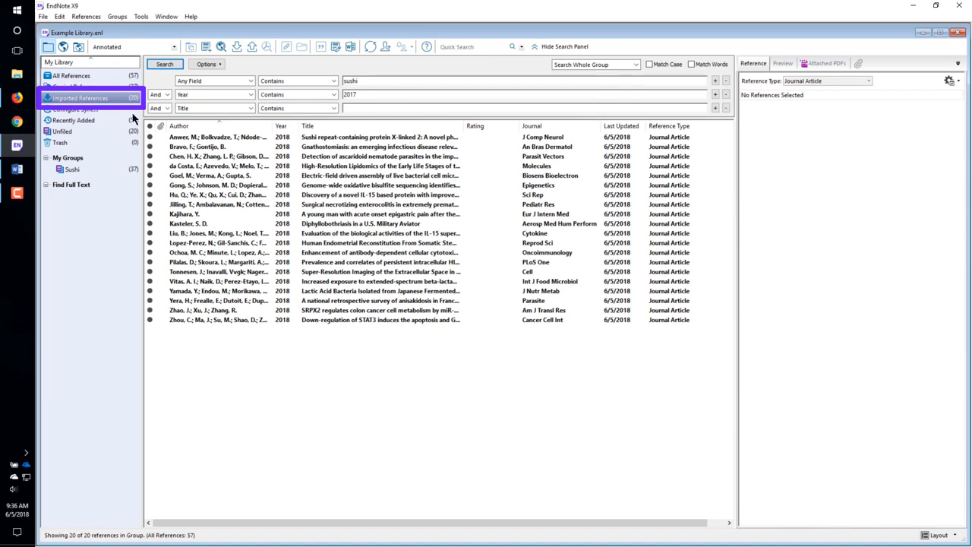
# Add all imported references to the Sushi group and display that group
pyautogui.click(225, 189)
pyautogui.hotkey('ctrl', 'a')
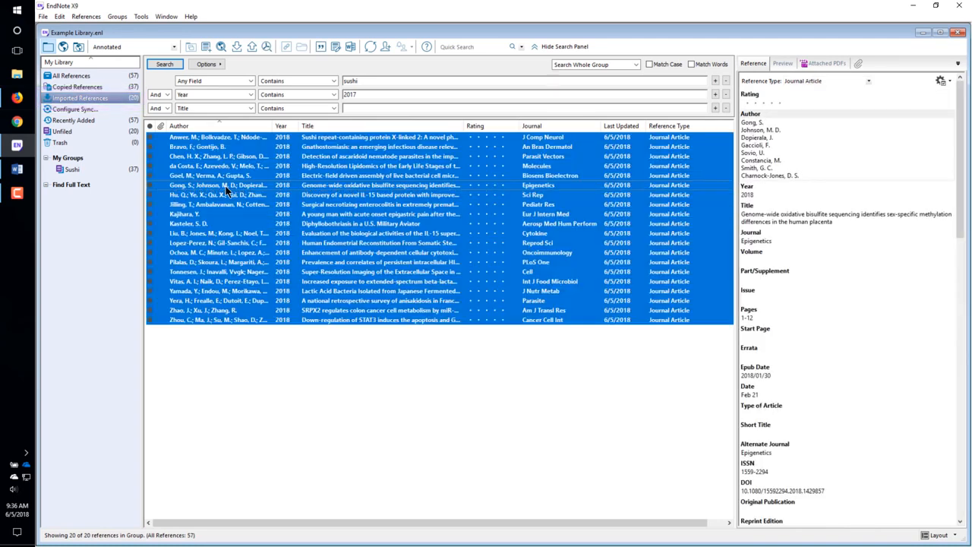
pyautogui.moveTo(176, 180); pyautogui.dragTo(109, 171)
pyautogui.click(99, 170)
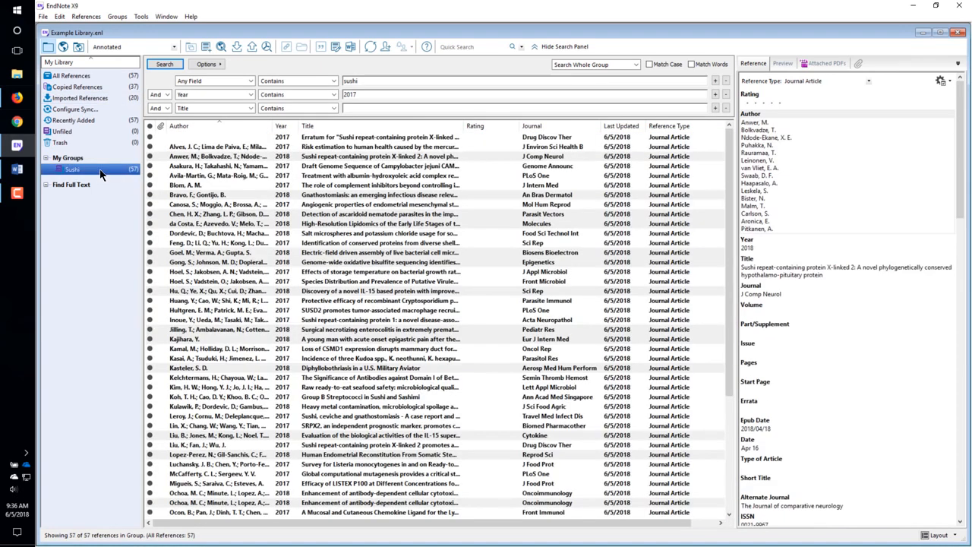
# Run Find Full Text on all references in the Sushi group
pyautogui.click(234, 140)
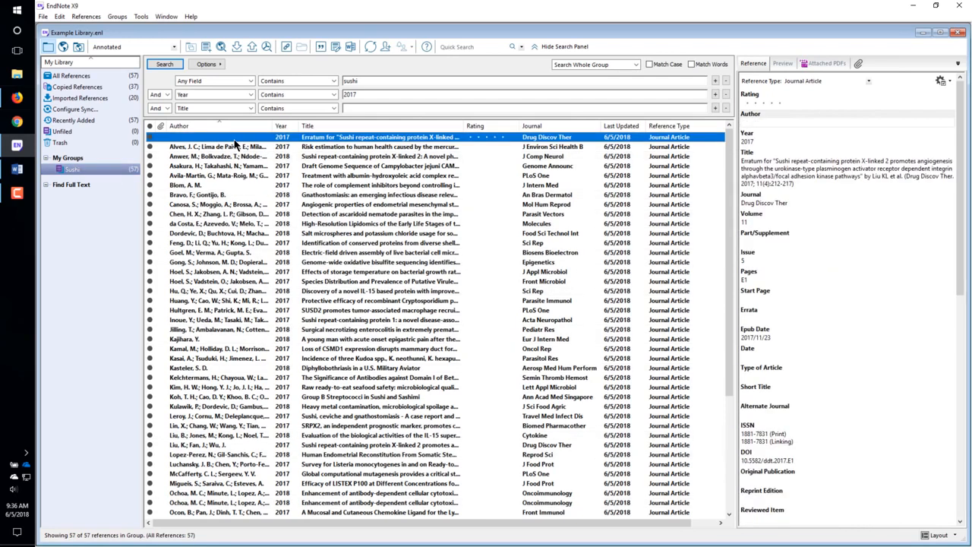
pyautogui.hotkey('ctrl', 'a')
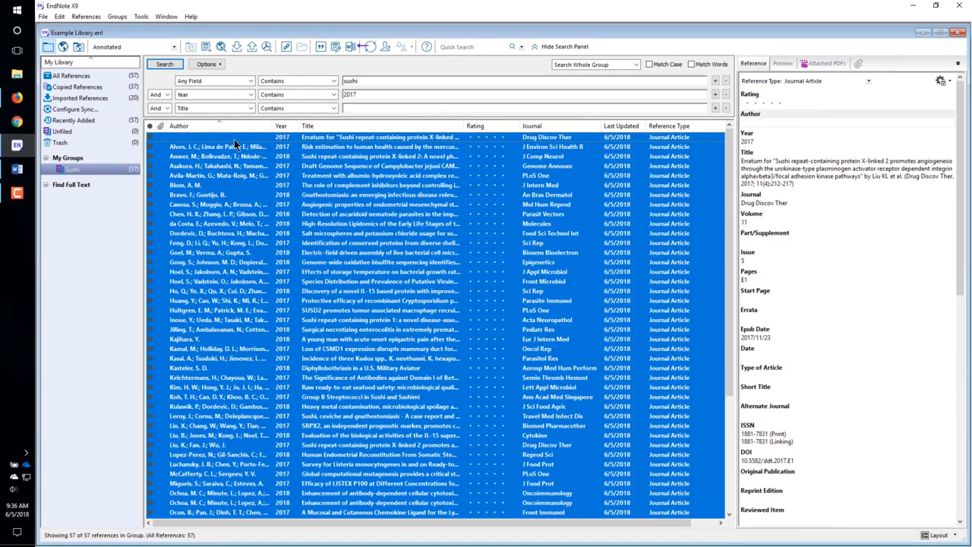
pyautogui.click(265, 46)
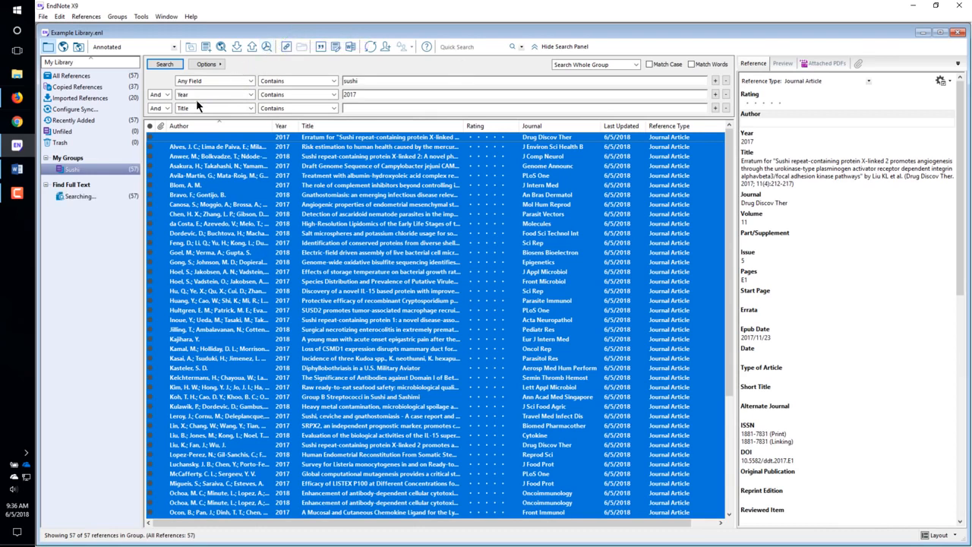
# Display the Find Full Text group set to review its results
pyautogui.click(86, 189)
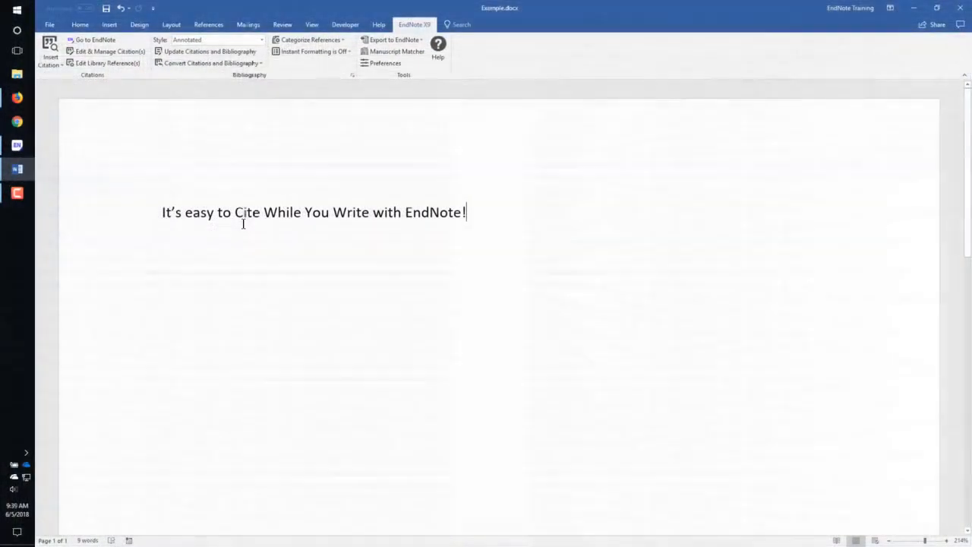
# From Word, go to the EndNote library and insert the 2017 complement inhibitors and sushi storage temperature articles as a citation in Example.docx
pyautogui.click(111, 43)
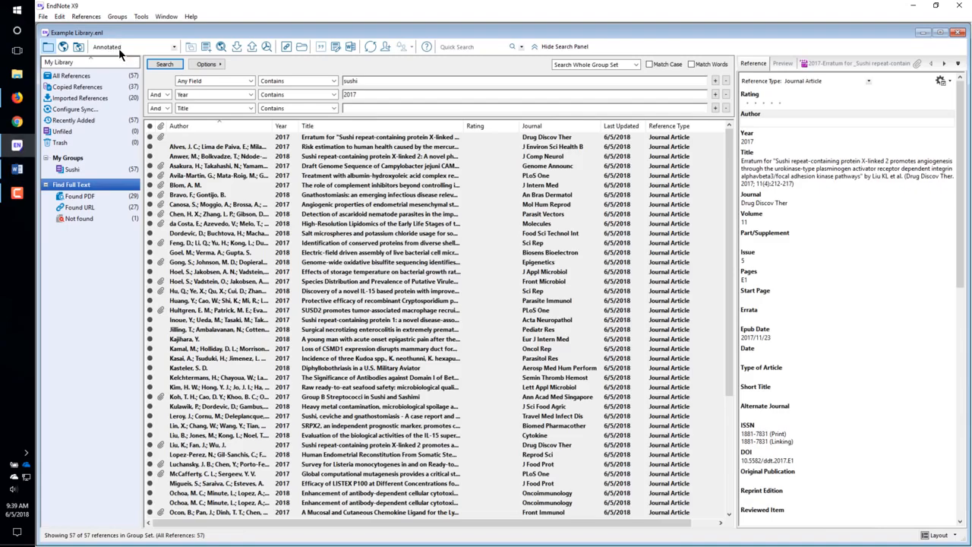
pyautogui.click(116, 76)
pyautogui.click(216, 186)
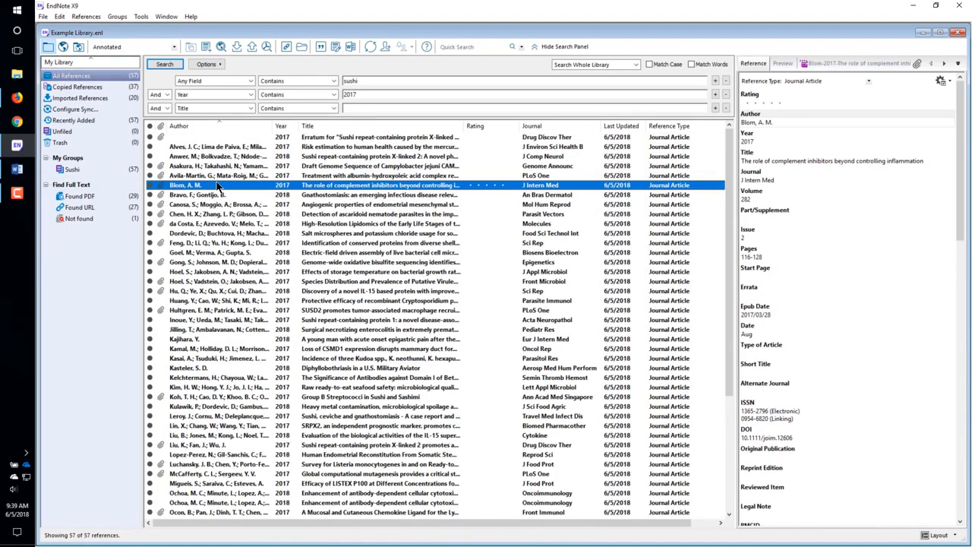
pyautogui.keyDown('ctrl'); pyautogui.click(231, 273); pyautogui.keyUp('ctrl')
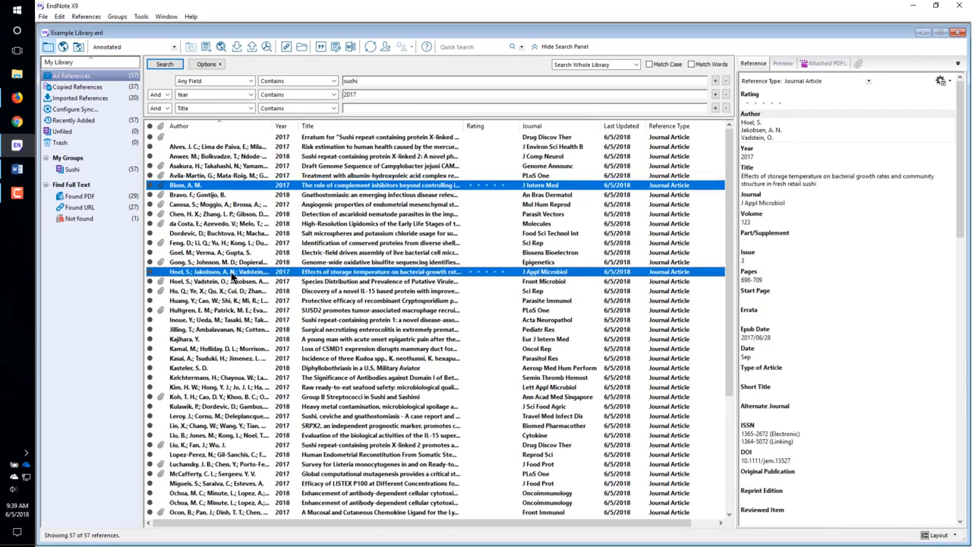
pyautogui.click(322, 49)
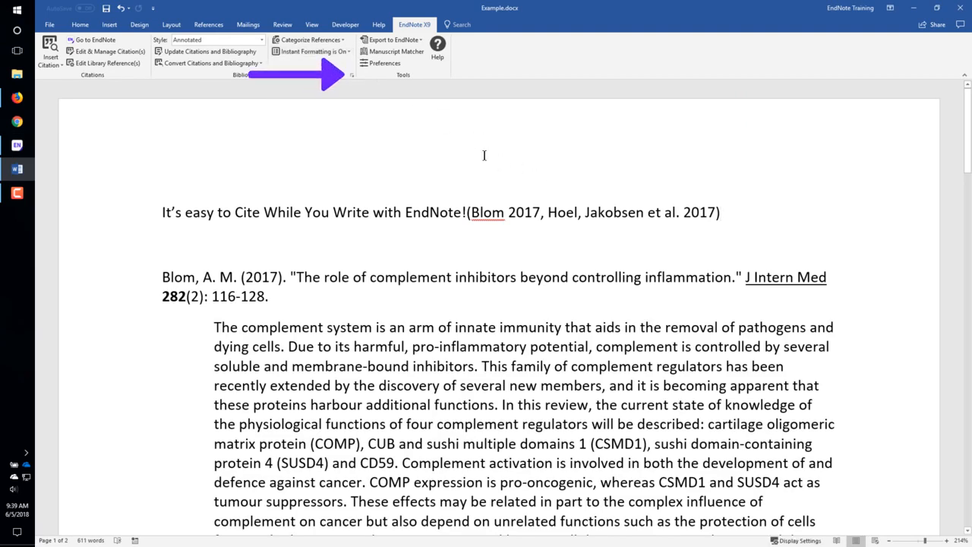
# Configure the bibliography of Example.docx to use the APA 6th output style
pyautogui.click(352, 75)
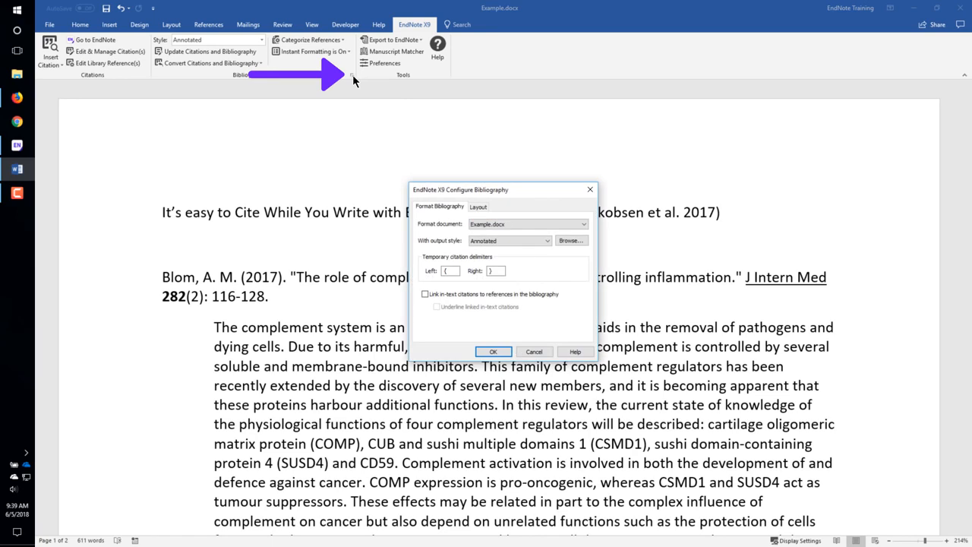
pyautogui.click(547, 240)
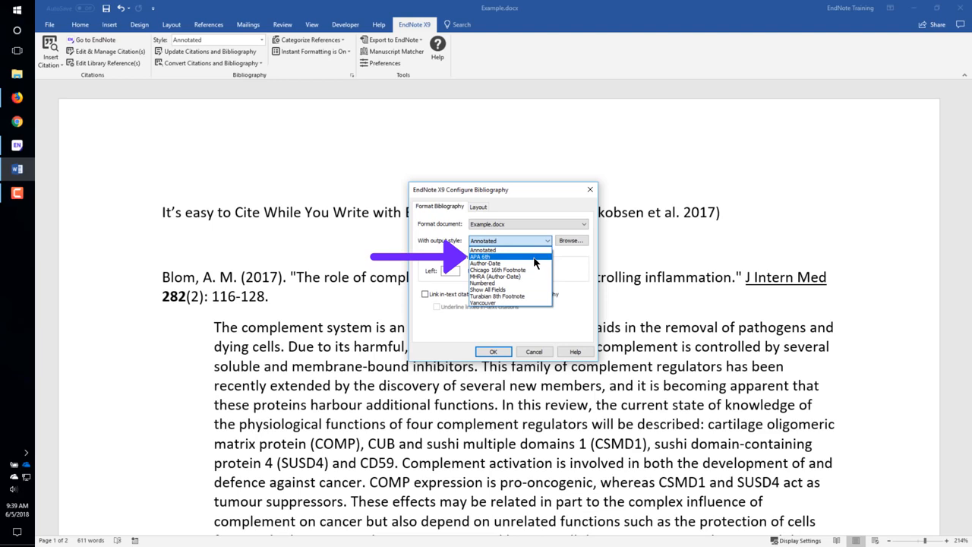
pyautogui.click(535, 258)
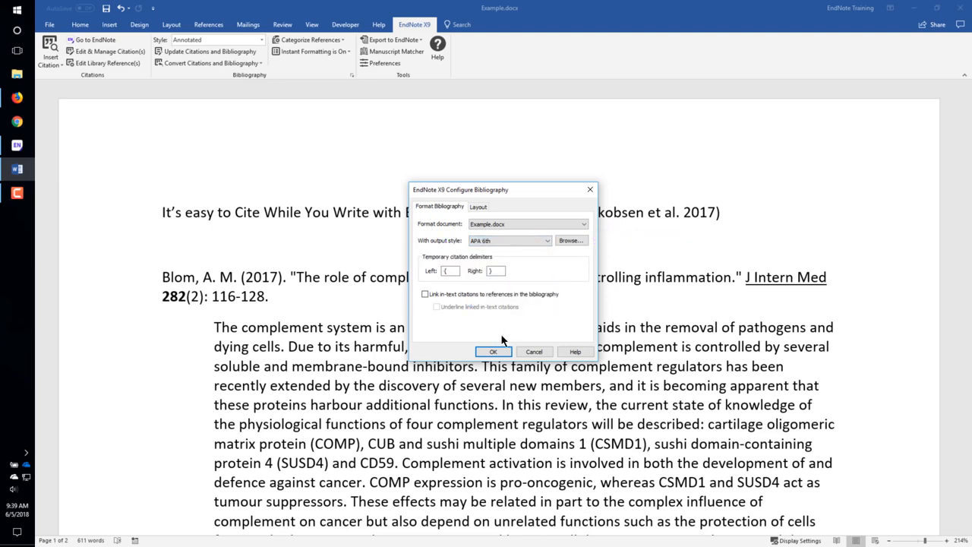
pyautogui.click(495, 353)
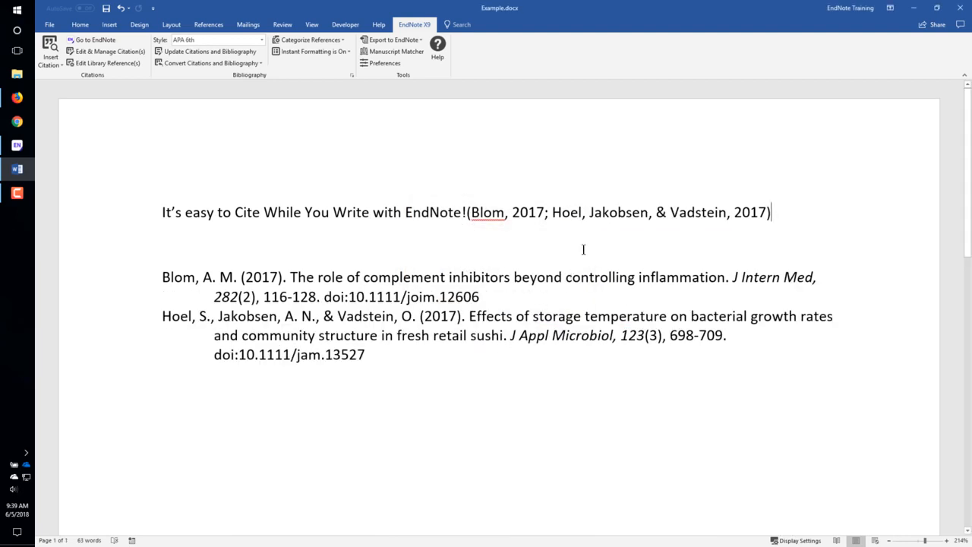
# Edit the in-text citation to add page 23 to the complement inhibitors reference and pages 35-8 to the storage temperature reference
pyautogui.click(585, 214)
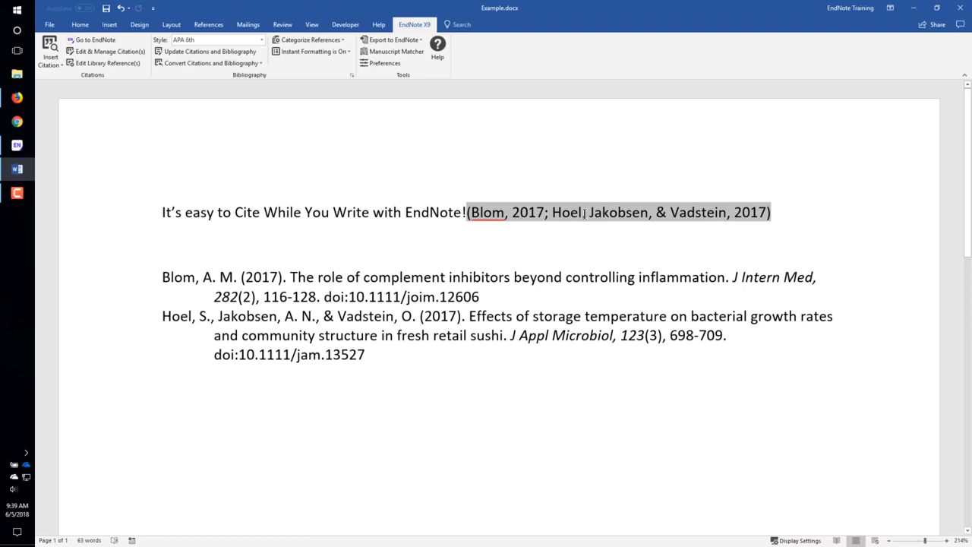
pyautogui.click(127, 54)
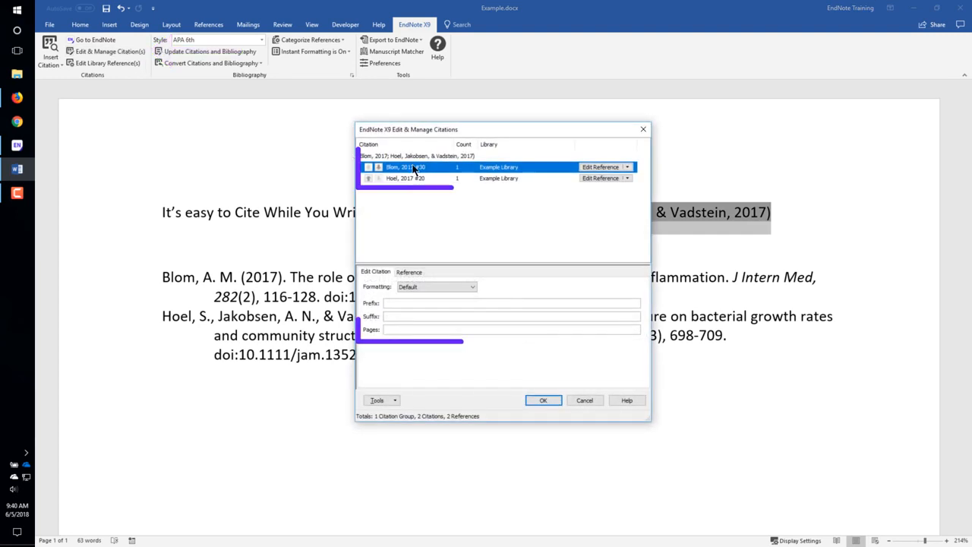
pyautogui.click(403, 329)
pyautogui.write('23')
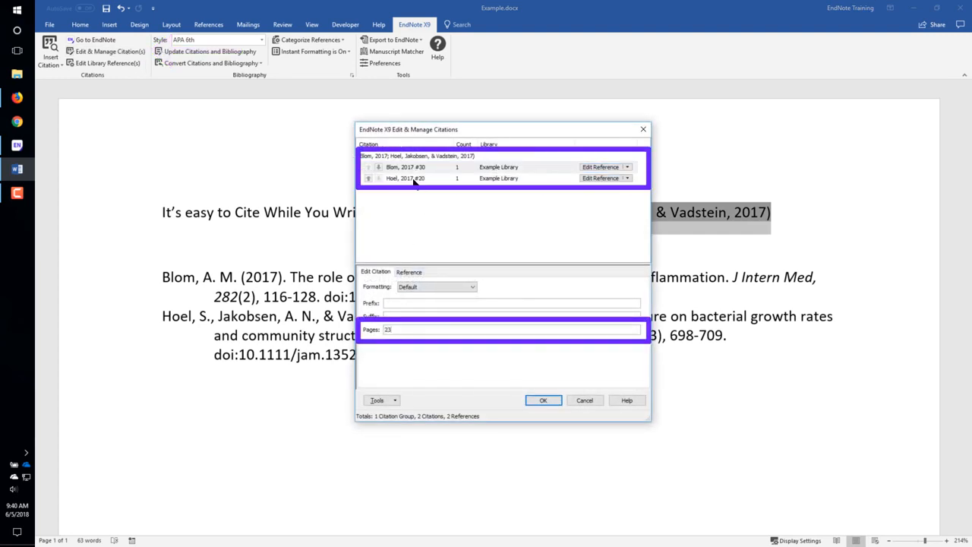
pyautogui.click(416, 178)
pyautogui.click(408, 330)
pyautogui.write('35-8')
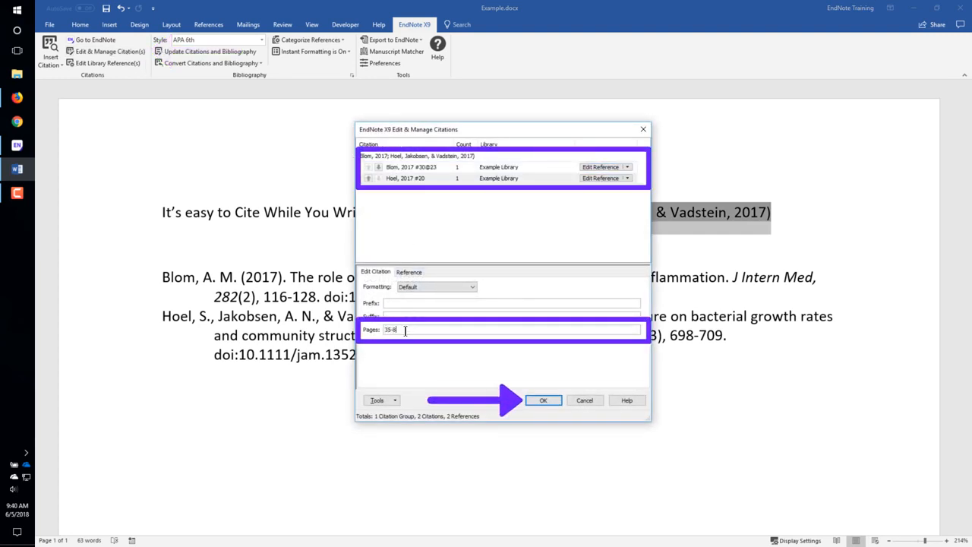
pyautogui.click(544, 400)
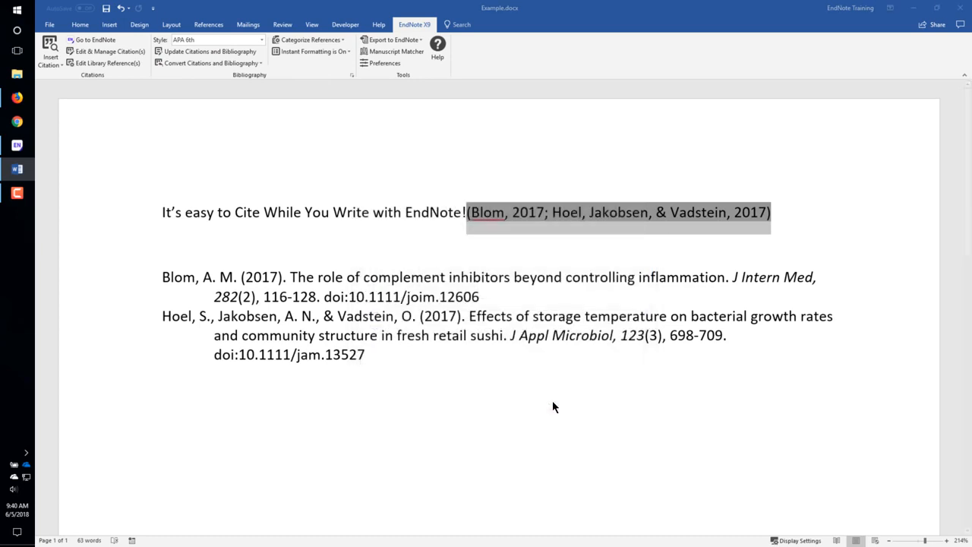
pyautogui.click(363, 241)
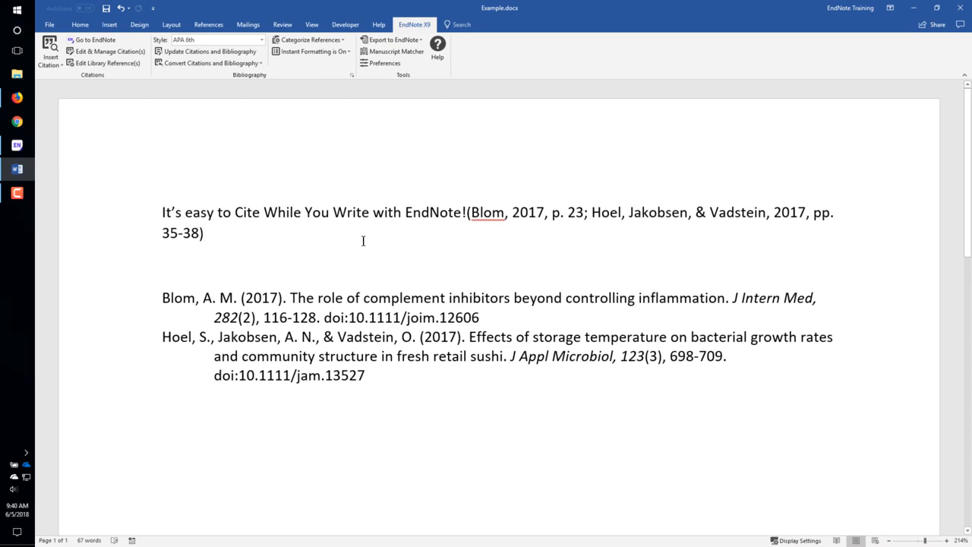